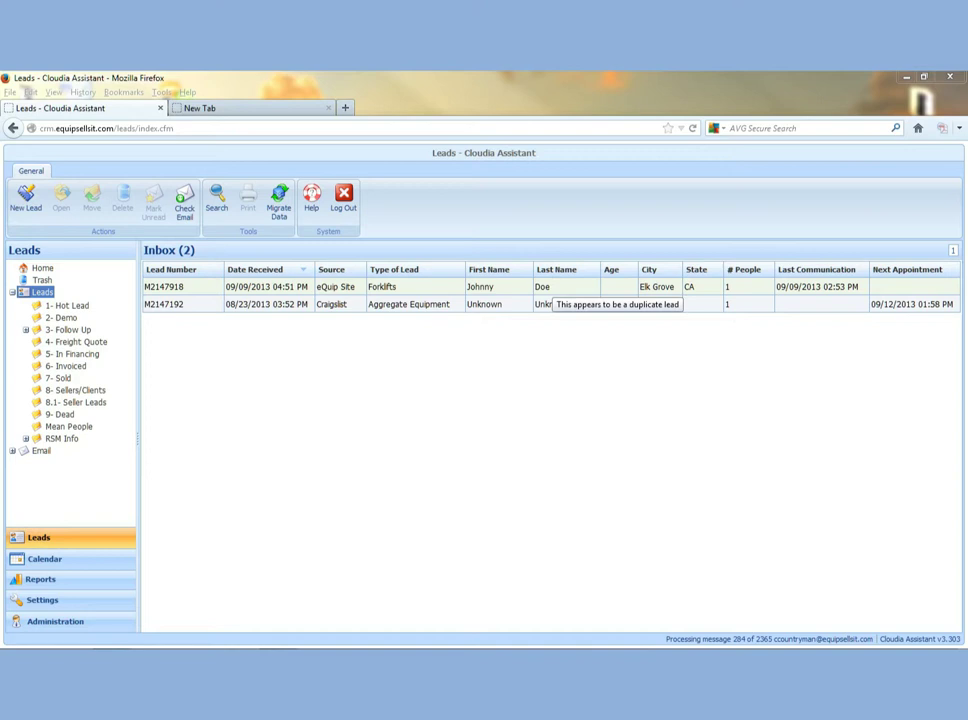
Open the Elk Grove forklift lead's detail record from the Inbox list
{"action": "double_click", "coordinate": [550, 288]}
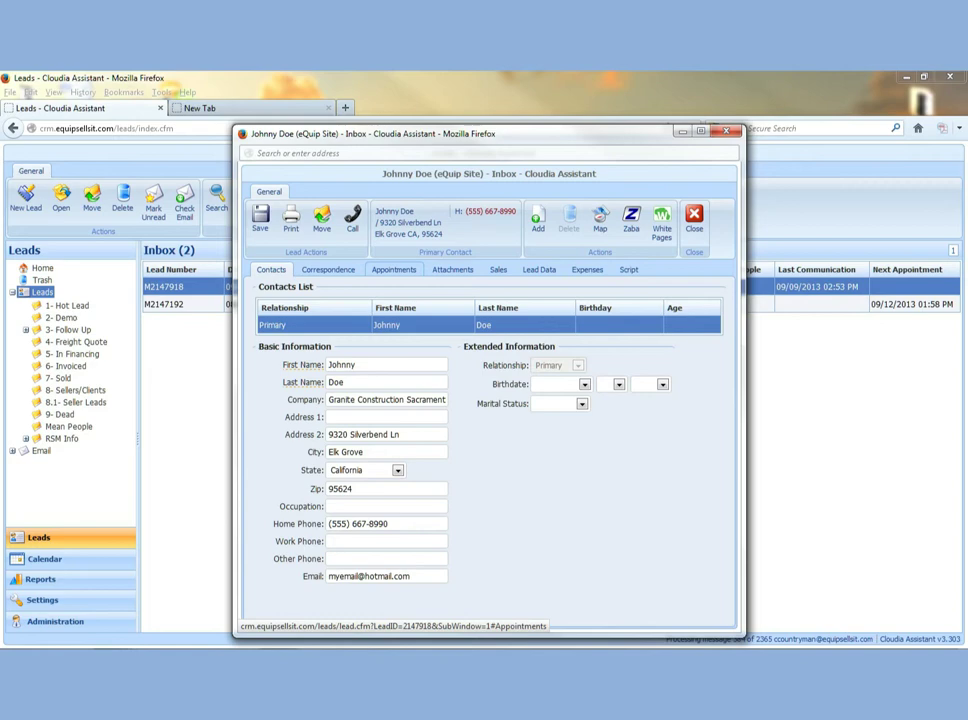
Add a new appointment for the lead with subject 'Demo' and the meeting's street address as location
{"action": "left_click", "coordinate": [393, 269]}
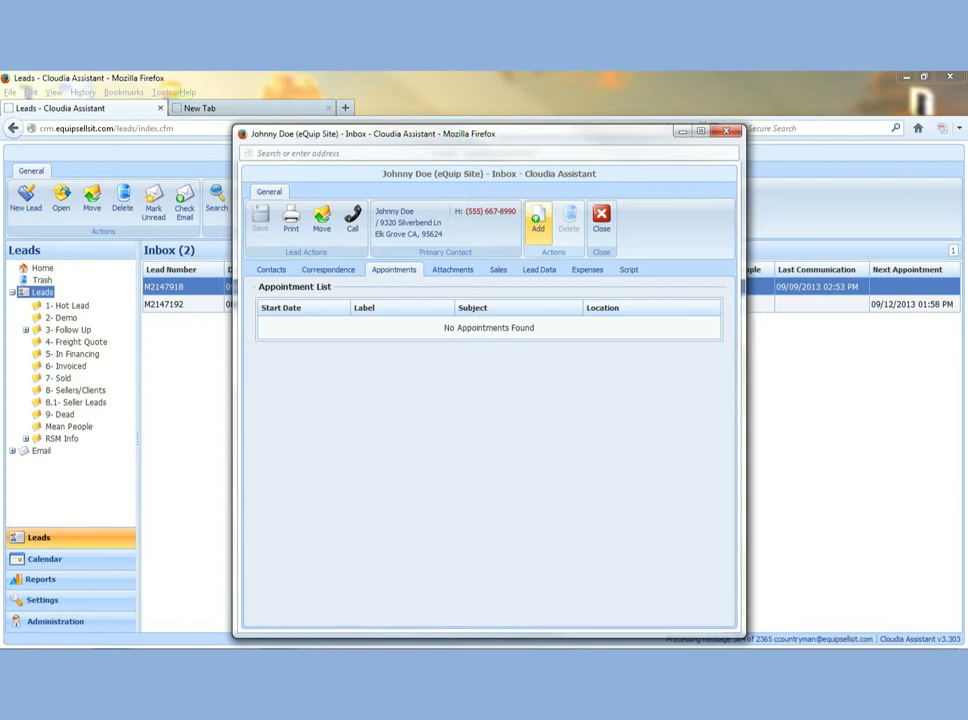
{"action": "left_click", "coordinate": [538, 220]}
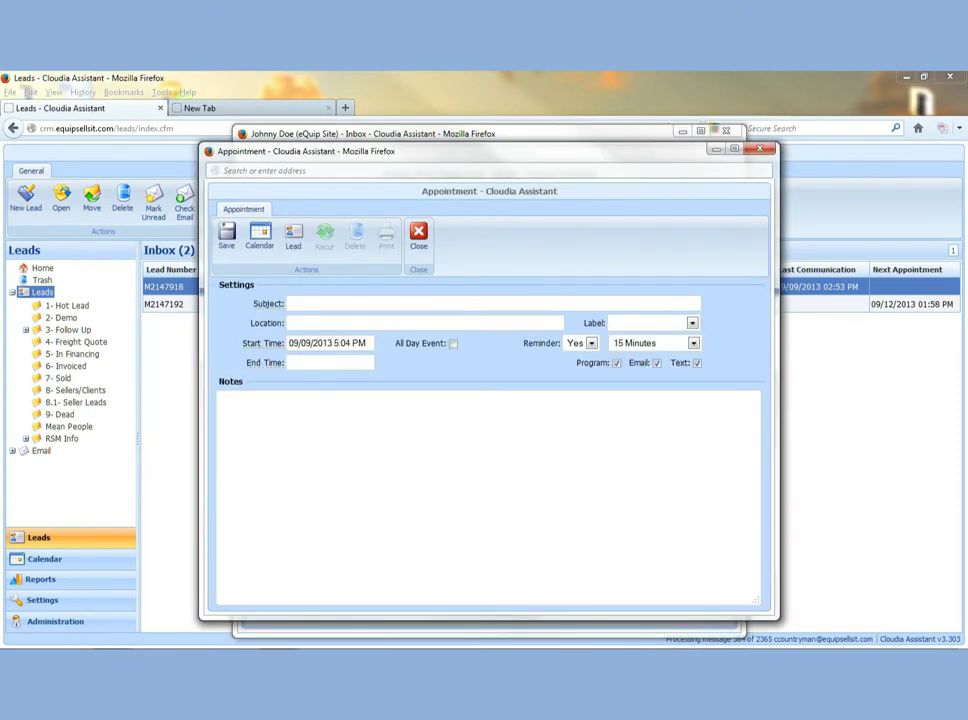
{"action": "left_click", "coordinate": [490, 303]}
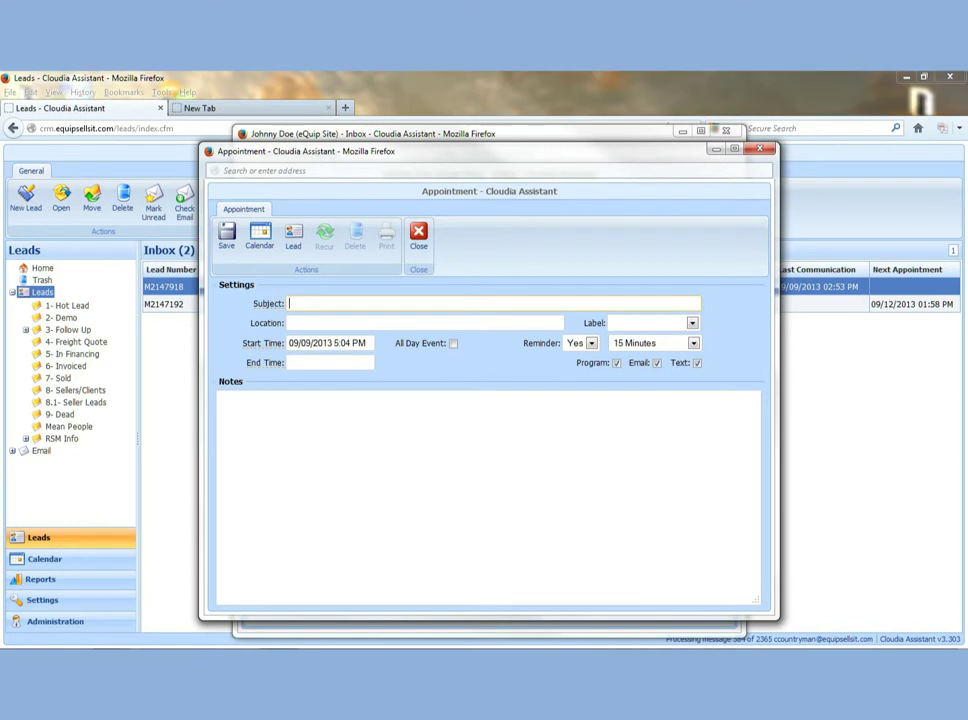
{"action": "type", "text": "Dem"}
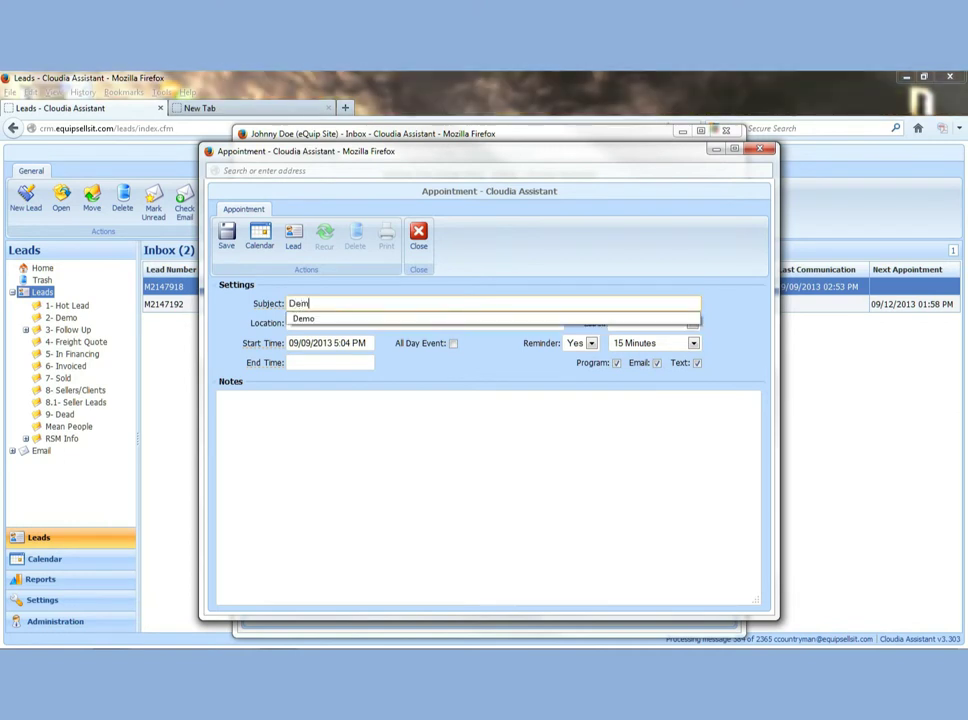
{"action": "type", "text": "o"}
{"action": "key", "text": "Tab"}
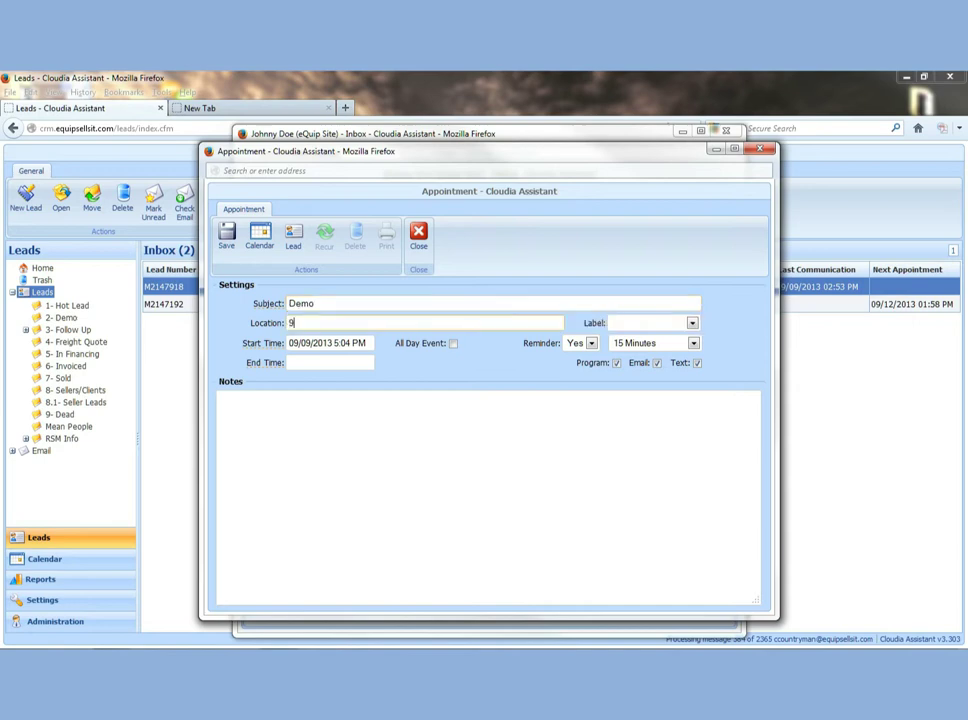
Schedule the Demo for 09/10/2013, starting 3:04 PM and ending 4:30 PM
{"action": "left_click", "coordinate": [328, 343]}
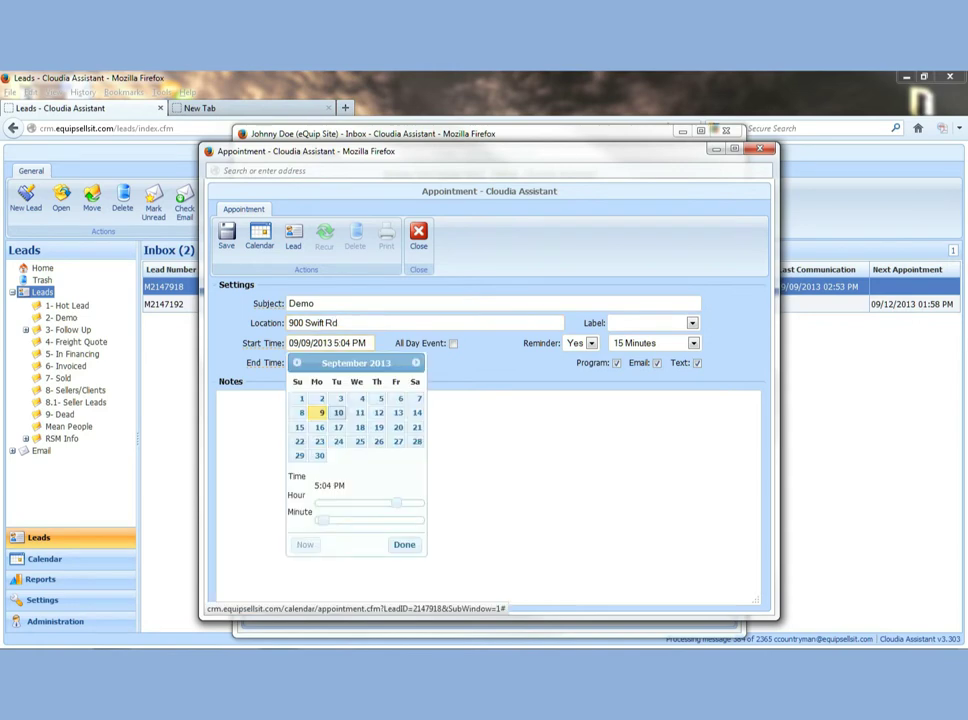
{"action": "left_click", "coordinate": [338, 412]}
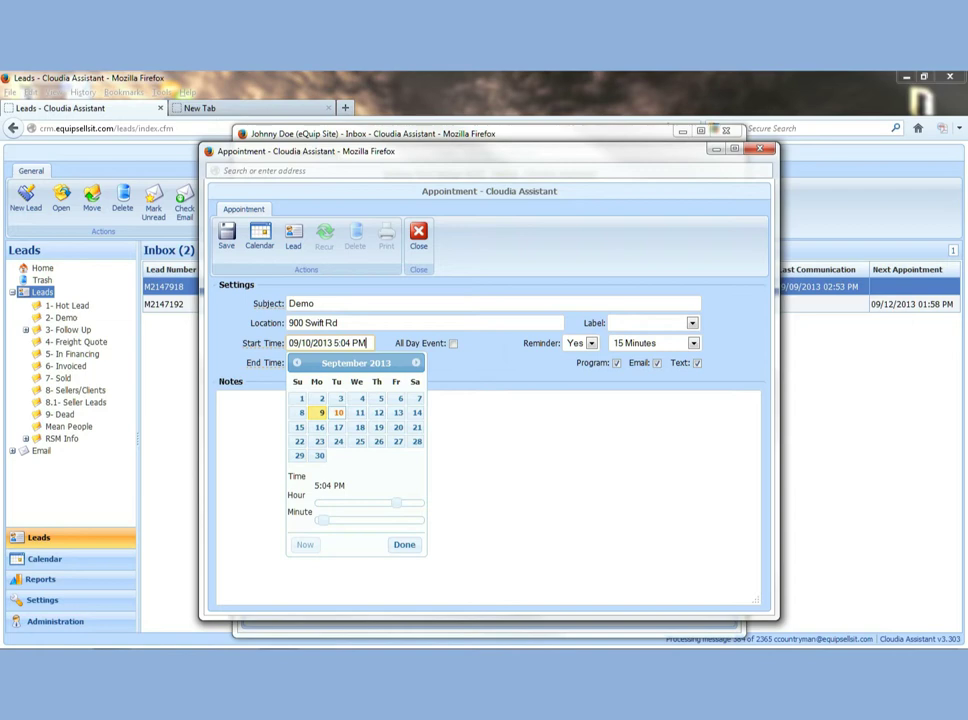
{"action": "left_click", "coordinate": [336, 343]}
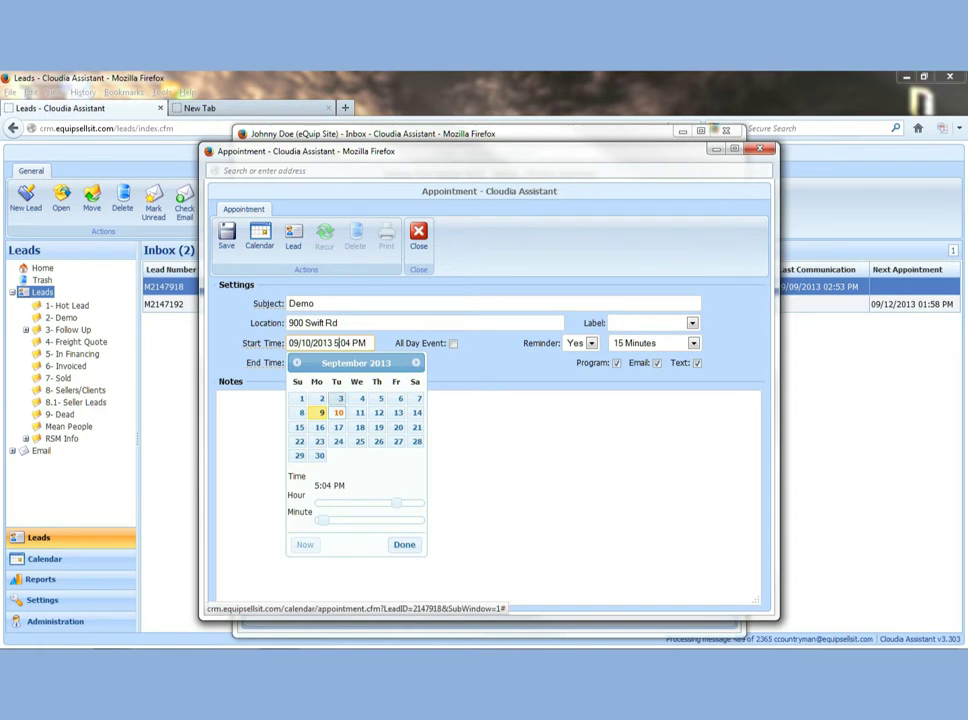
{"action": "key", "text": "BackSpace"}
{"action": "type", "text": "3"}
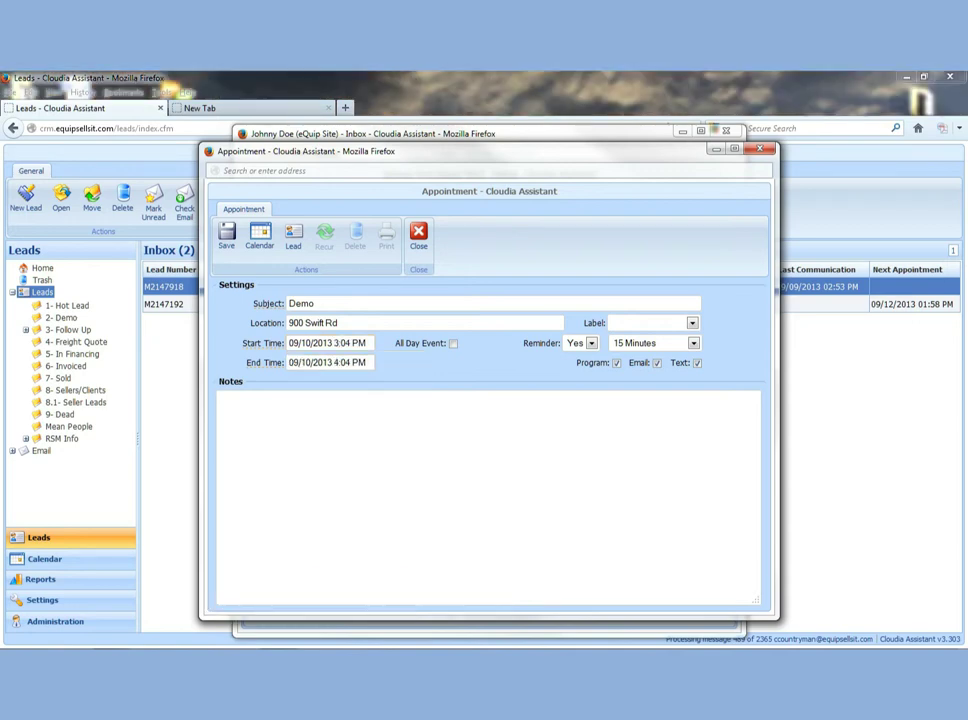
{"action": "left_click", "coordinate": [330, 362]}
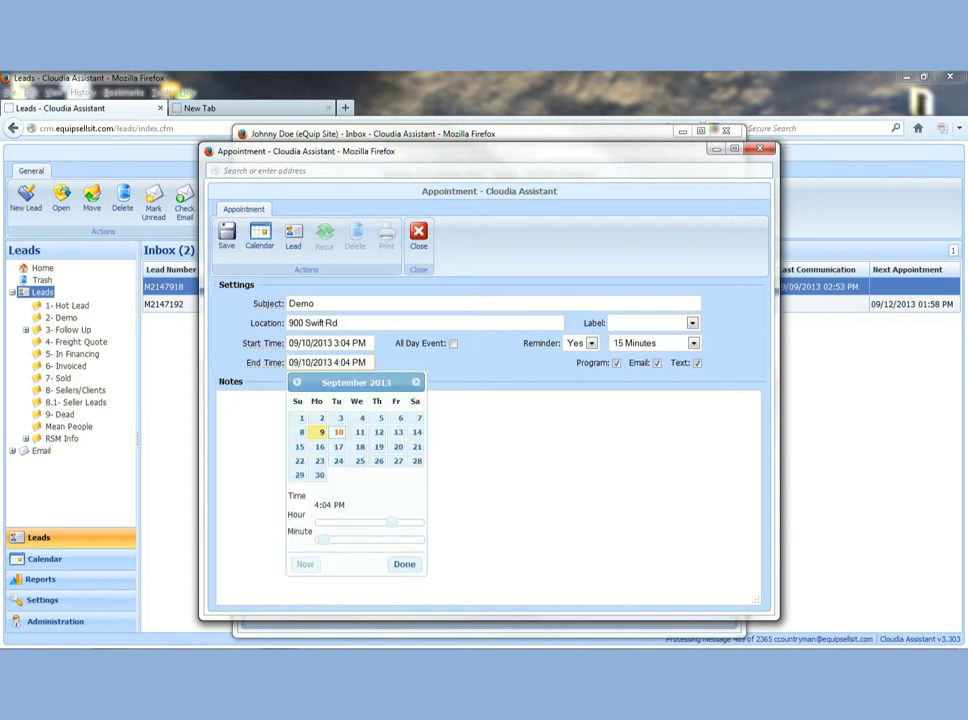
{"action": "key", "text": "Delete"}
{"action": "key", "text": "BackSpace"}
{"action": "type", "text": "3"}
{"action": "type", "text": "0"}
{"action": "key", "text": "Return"}
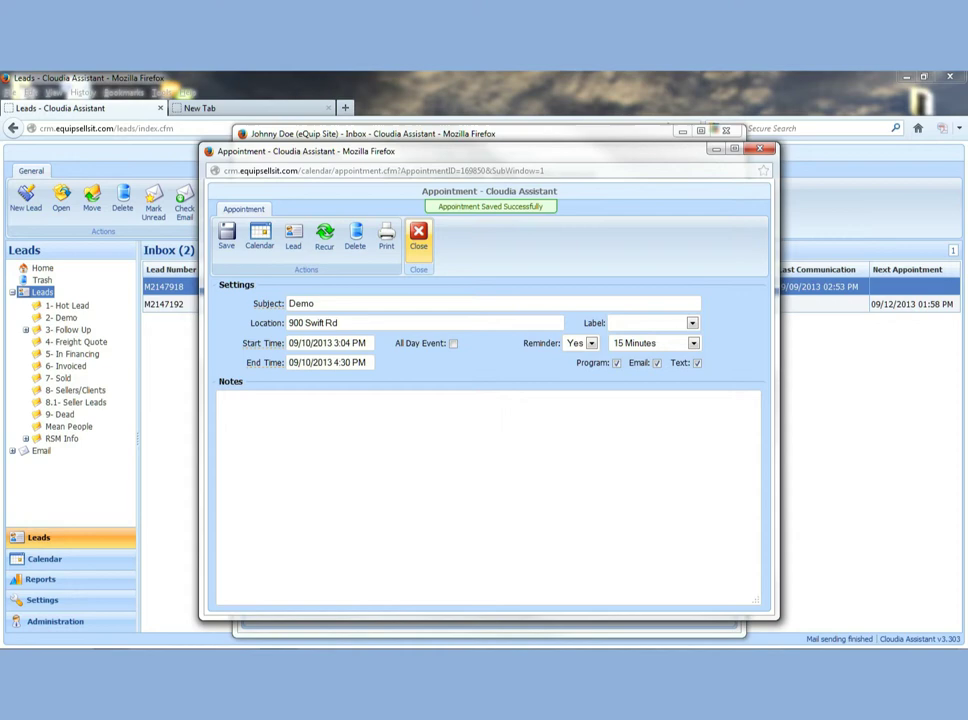
Close the appointment and lead windows, then switch to the Calendar
{"action": "left_click", "coordinate": [418, 237]}
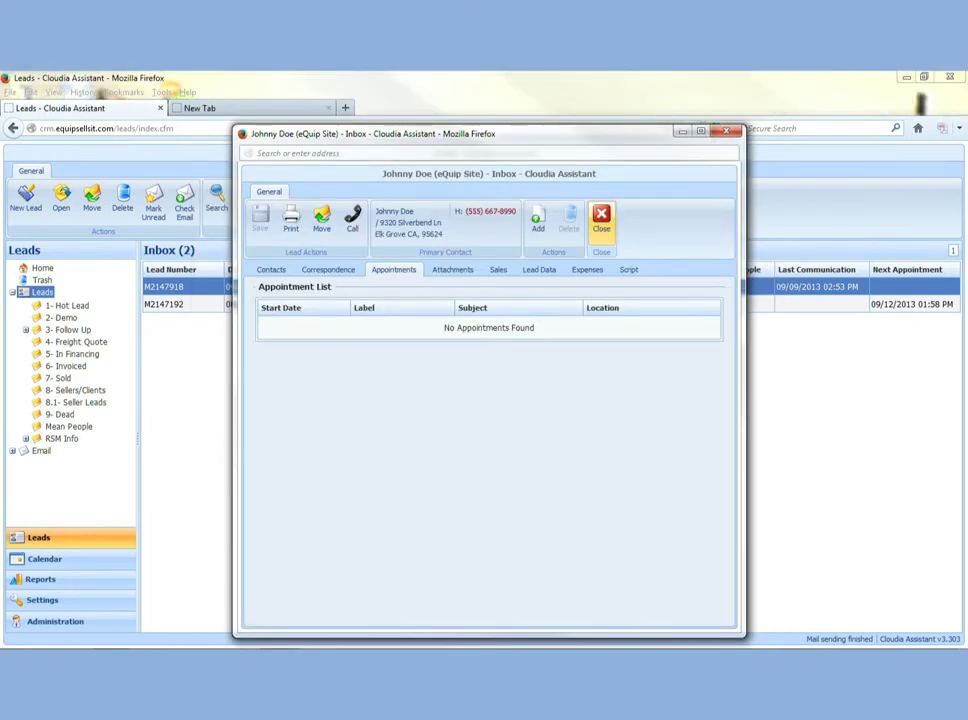
{"action": "left_click", "coordinate": [601, 220]}
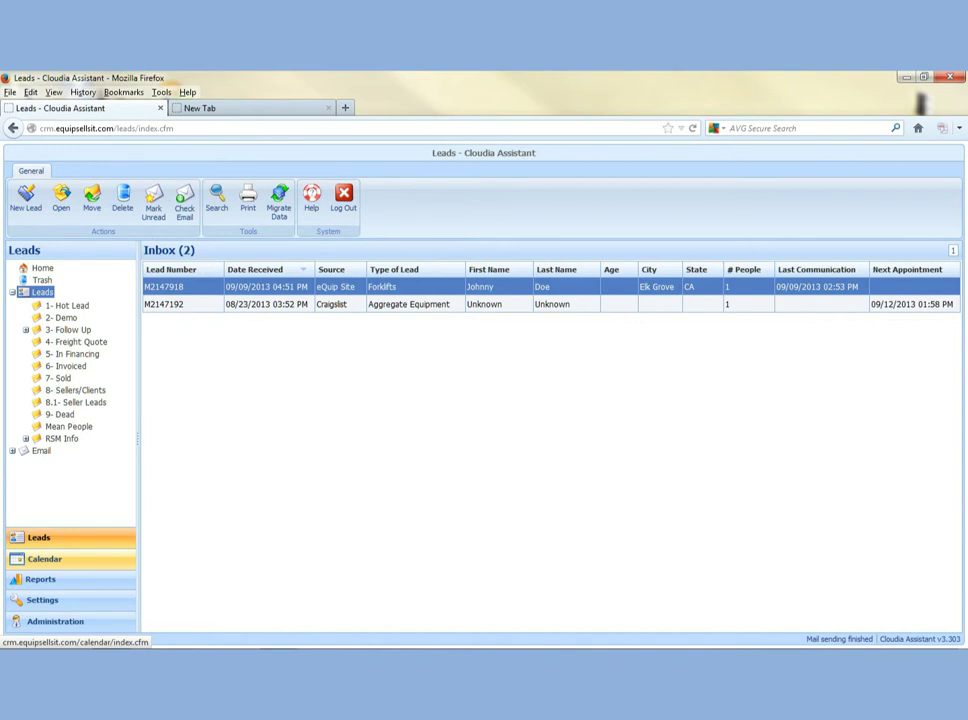
{"action": "left_click", "coordinate": [44, 558]}
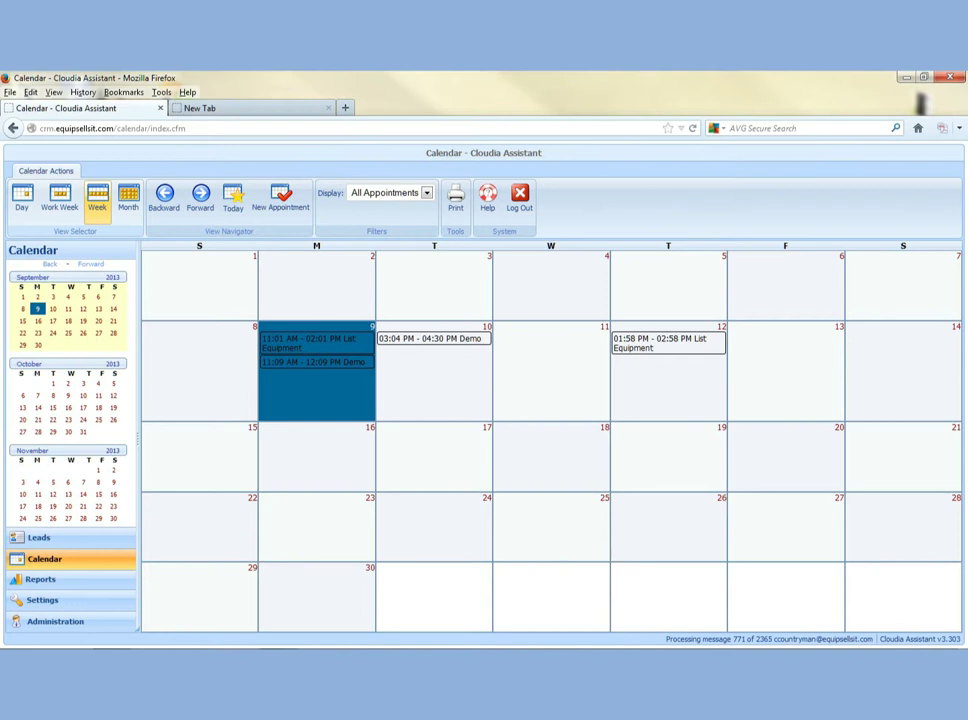
Try the Week, Work Week and Day views, ending on Week for September 8–14
{"action": "left_click", "coordinate": [97, 198]}
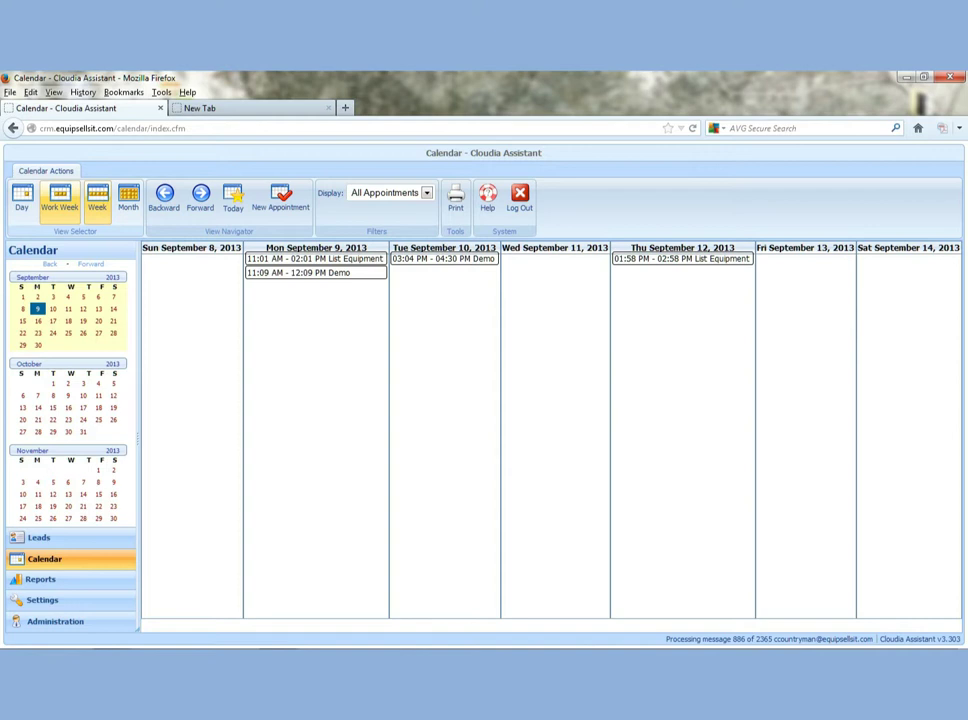
{"action": "left_click", "coordinate": [59, 198]}
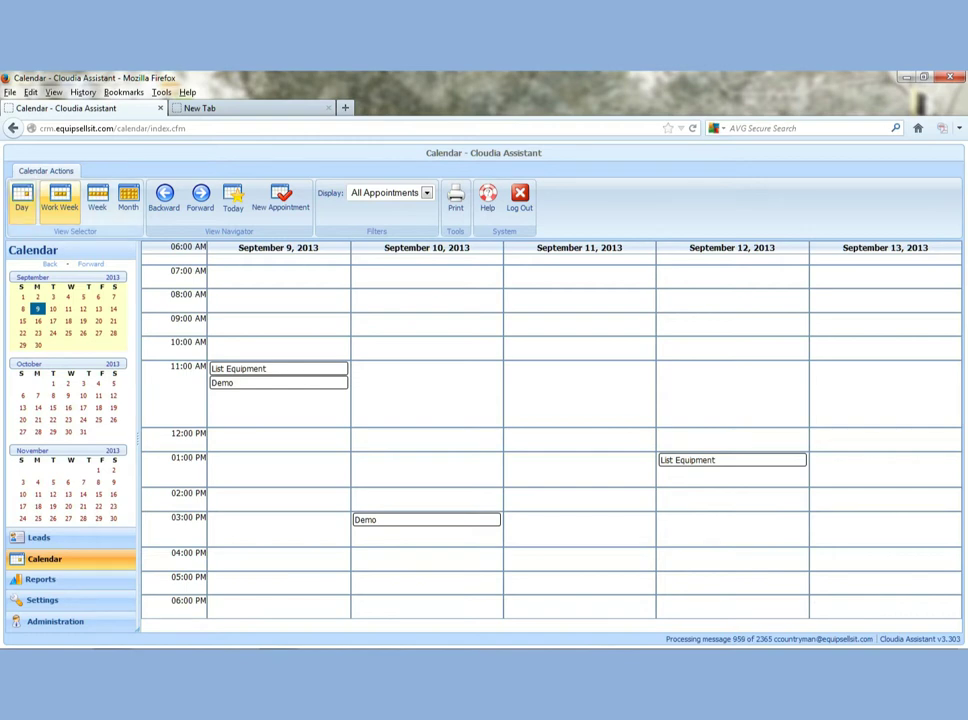
{"action": "left_click", "coordinate": [21, 198]}
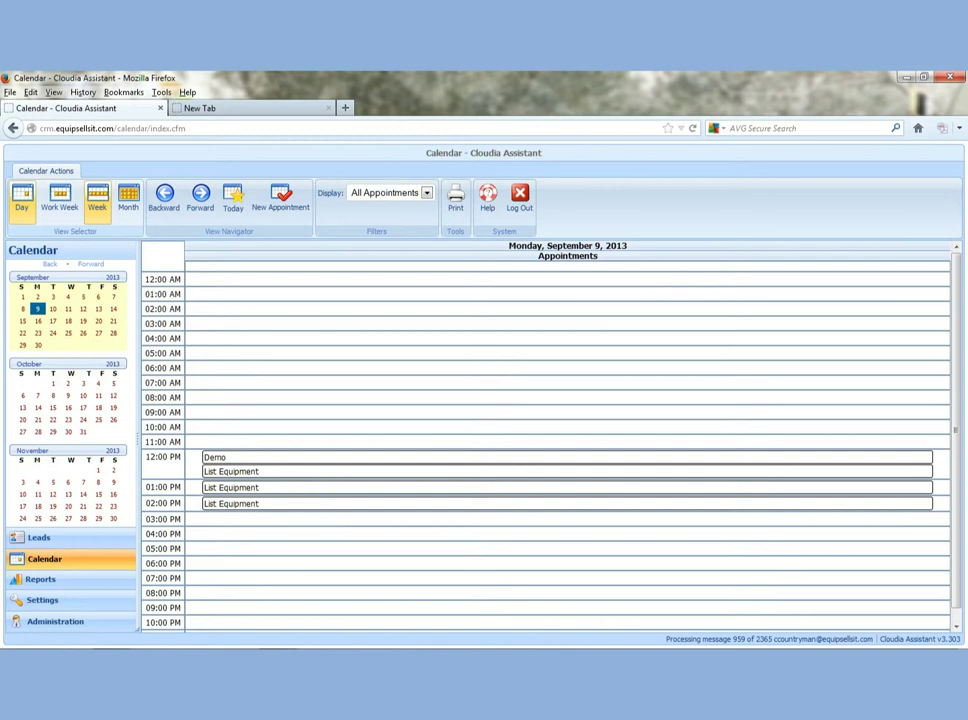
{"action": "left_click", "coordinate": [97, 198]}
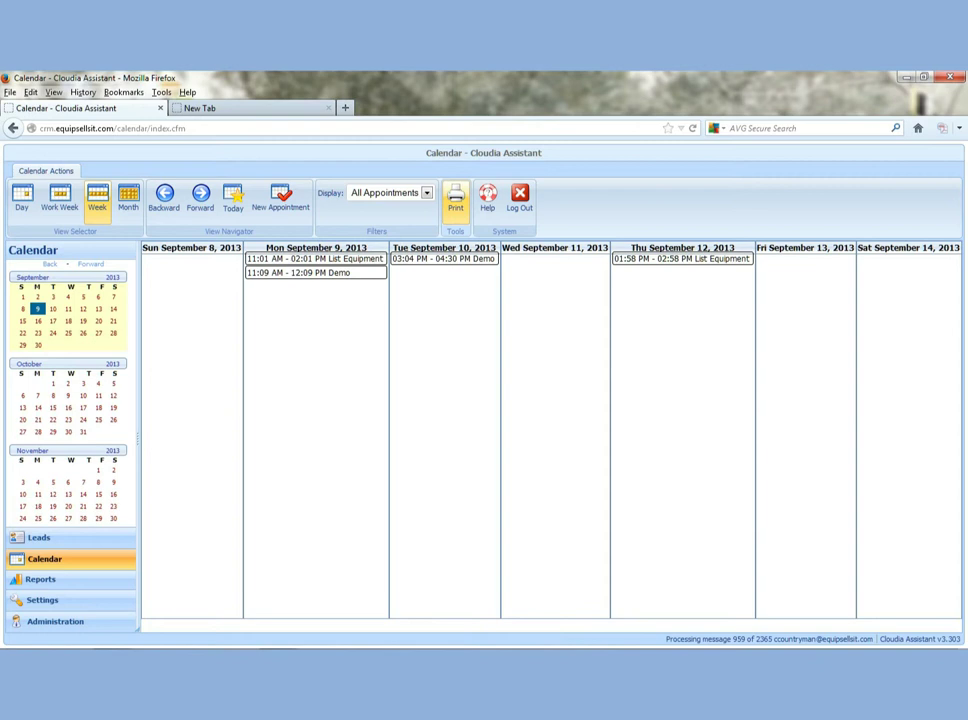
Open the printable preview of the week calendar, then close it again
{"action": "left_click", "coordinate": [455, 197]}
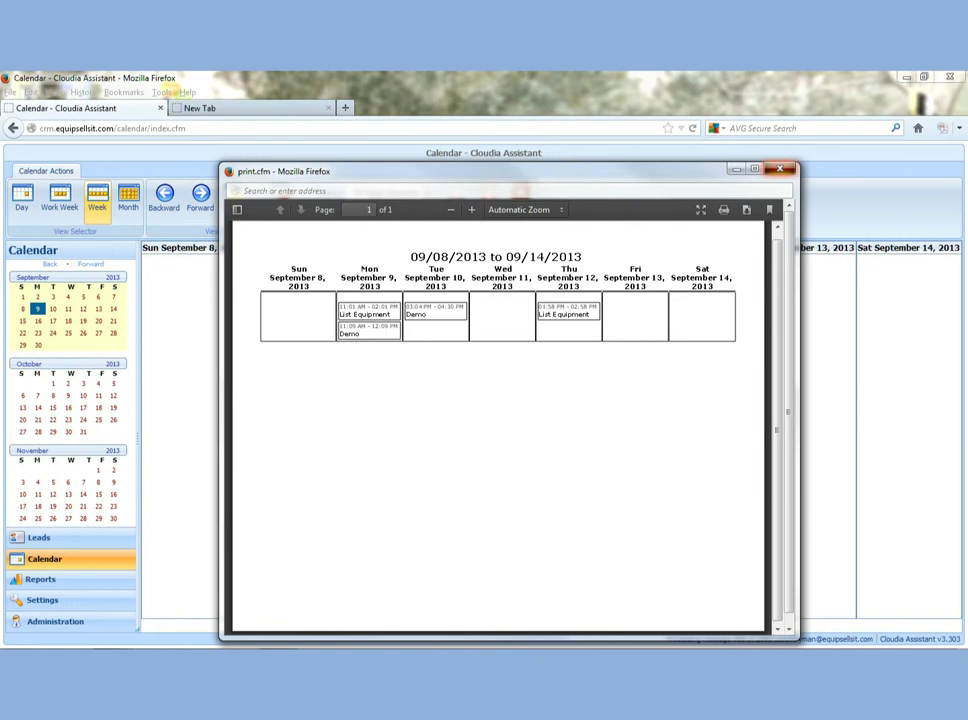
{"action": "key", "text": "ctrl+w"}
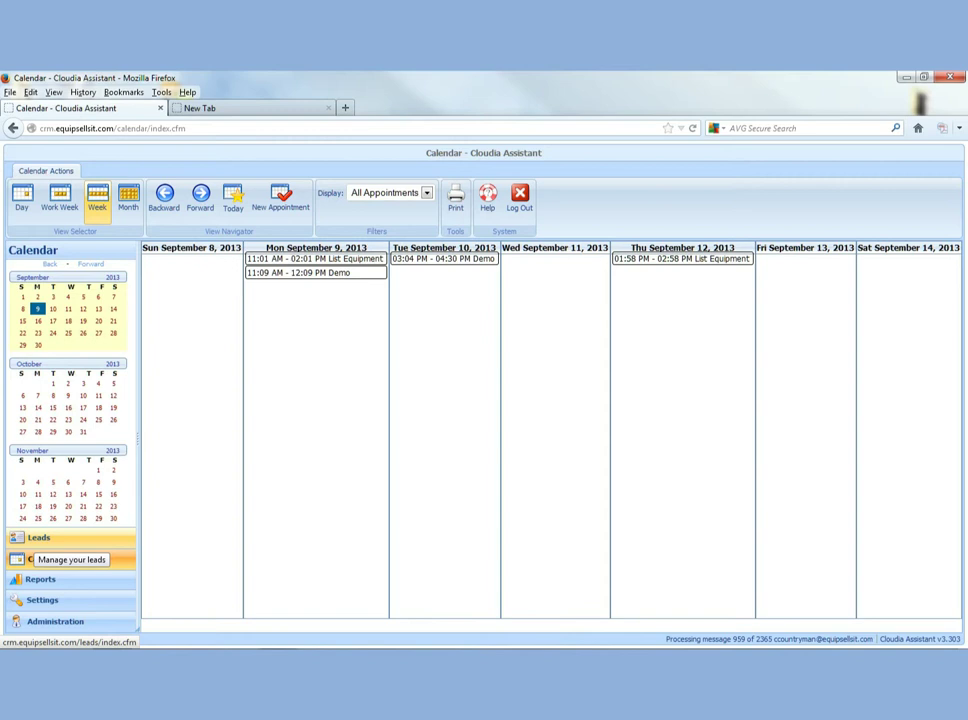
Go to Leads and reopen the Elk Grove Forklifts lead's record
{"action": "left_click", "coordinate": [36, 538]}
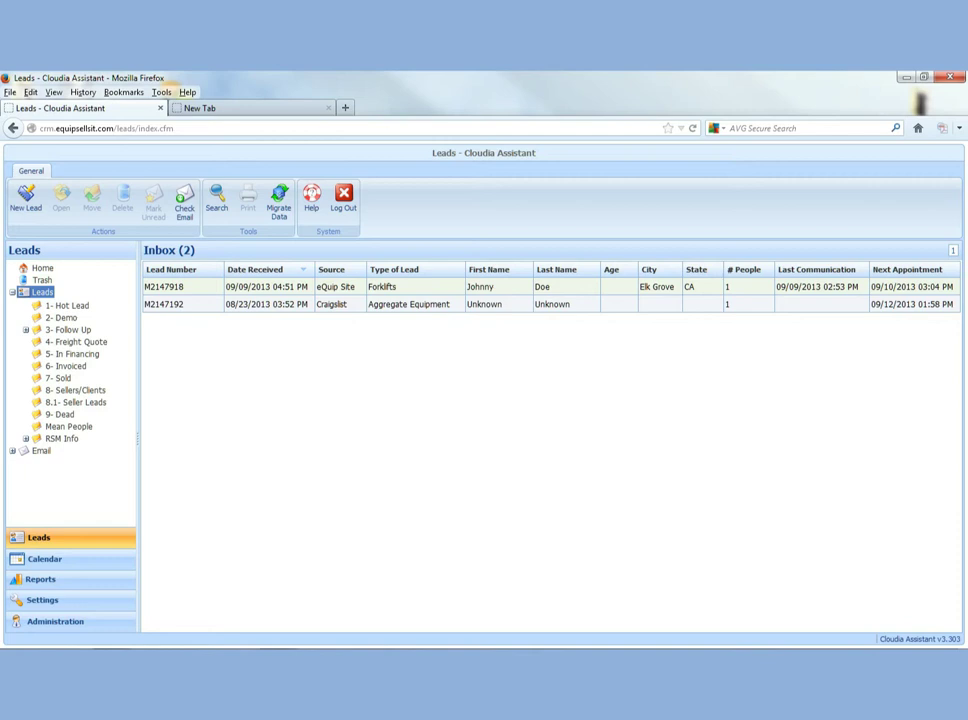
{"action": "double_click", "coordinate": [400, 286]}
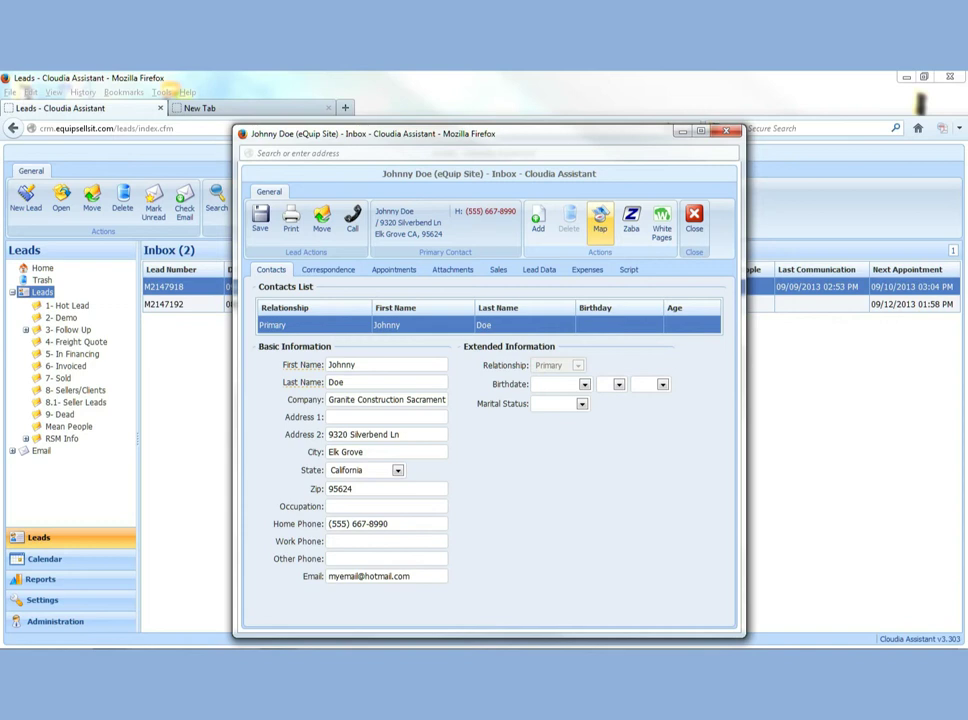
Map the lead's address in Google Maps, hide the side panel and zoom into the marker
{"action": "left_click", "coordinate": [600, 218]}
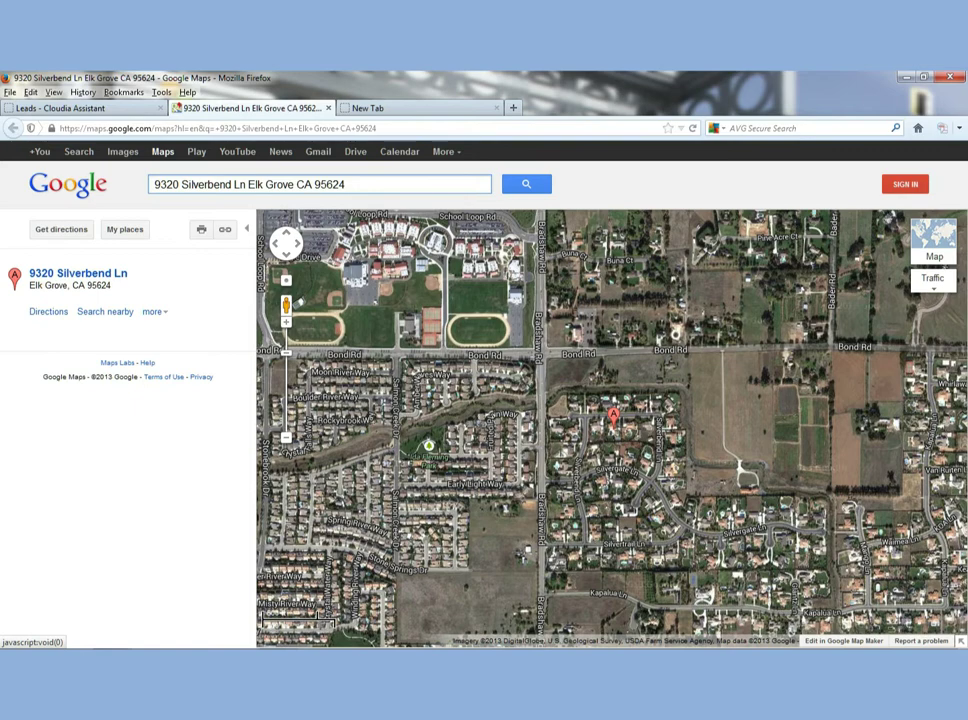
{"action": "left_click", "coordinate": [247, 229]}
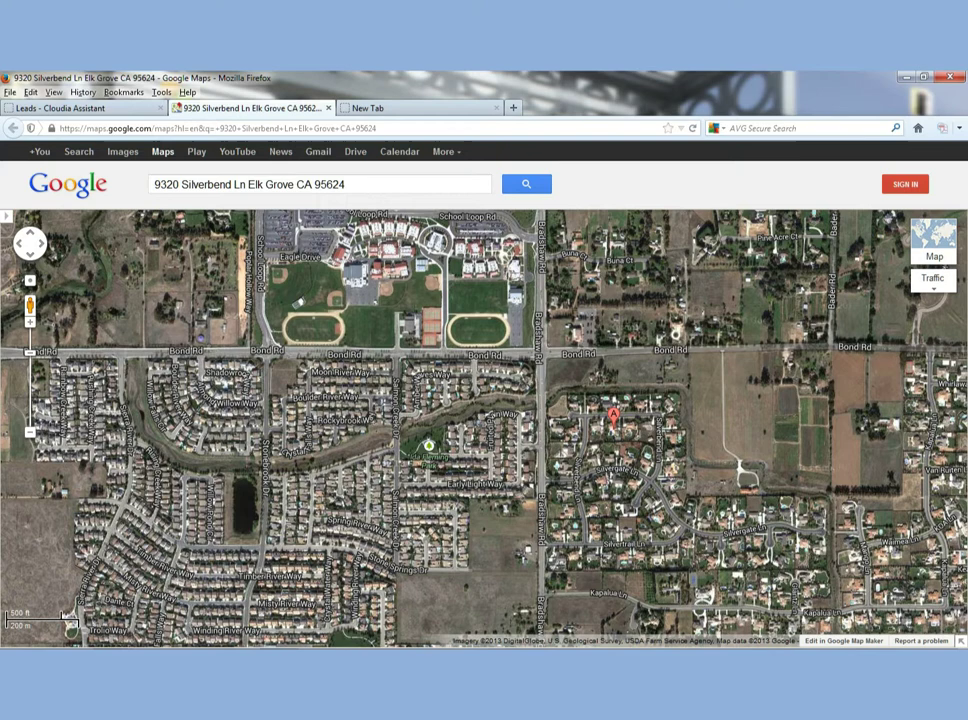
{"action": "scroll", "coordinate": [570, 405], "scroll_direction": "up", "scroll_amount": 2}
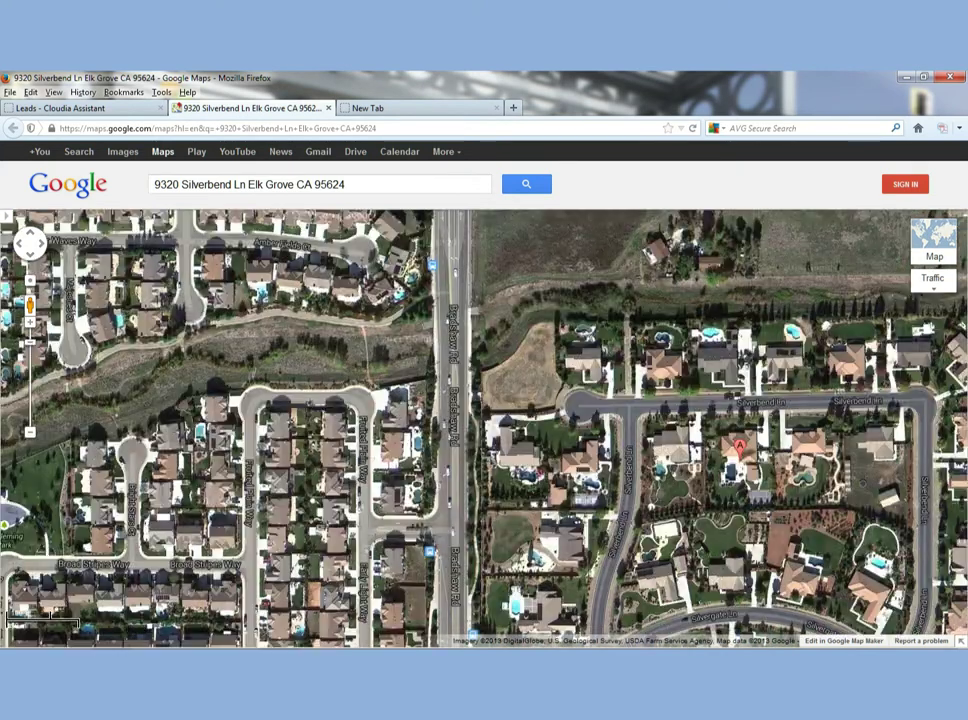
{"action": "scroll", "coordinate": [665, 465], "scroll_direction": "up", "scroll_amount": 1}
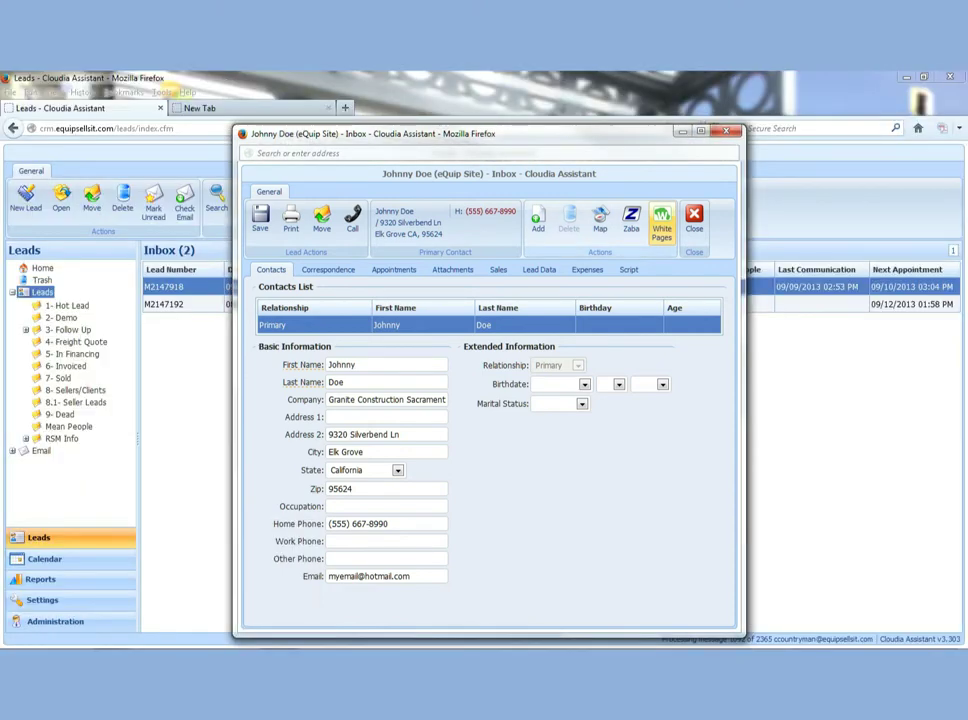
Look up the lead's name in a White Pages people search
{"action": "left_click", "coordinate": [662, 222]}
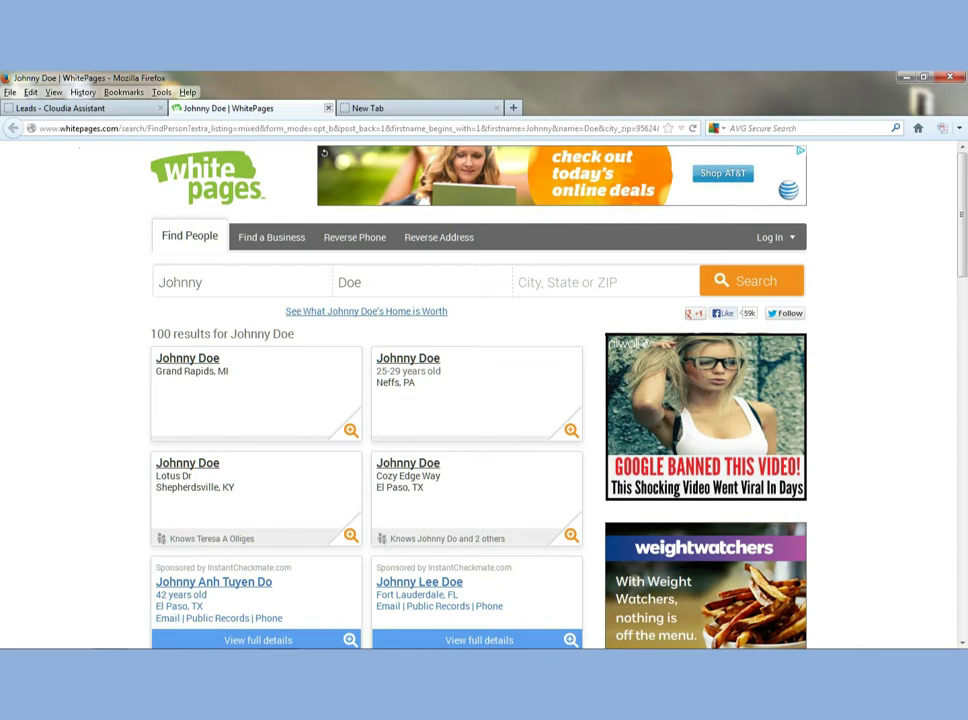
{"action": "mouse_move", "coordinate": [232, 590]}
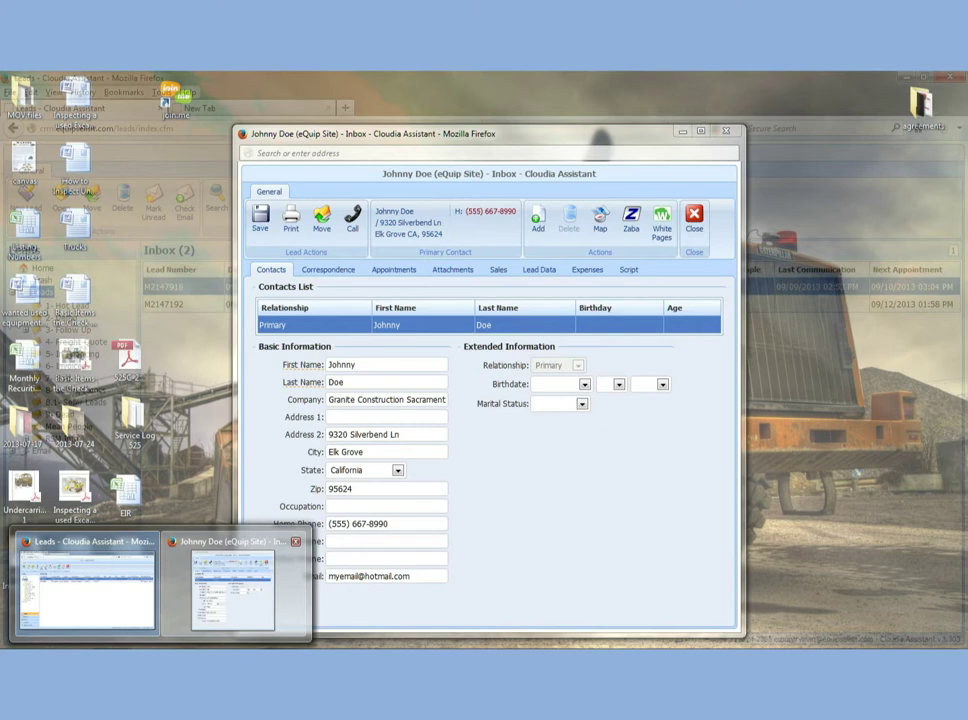
Bring the lead's record back and search the lead's name on ZabaSearch
{"action": "left_click", "coordinate": [232, 590]}
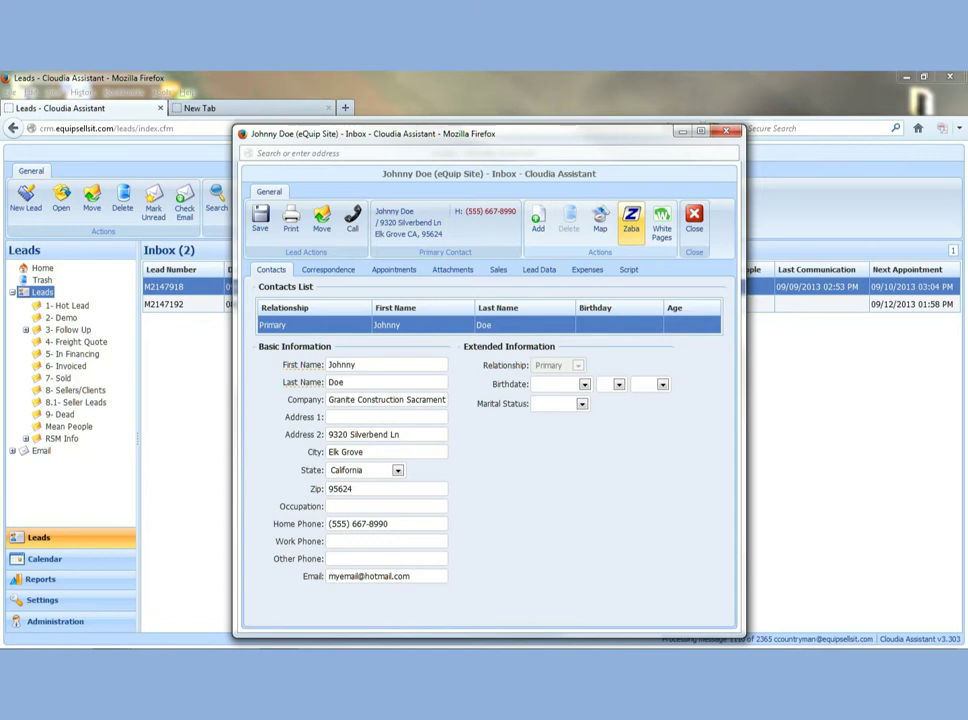
{"action": "left_click", "coordinate": [631, 220]}
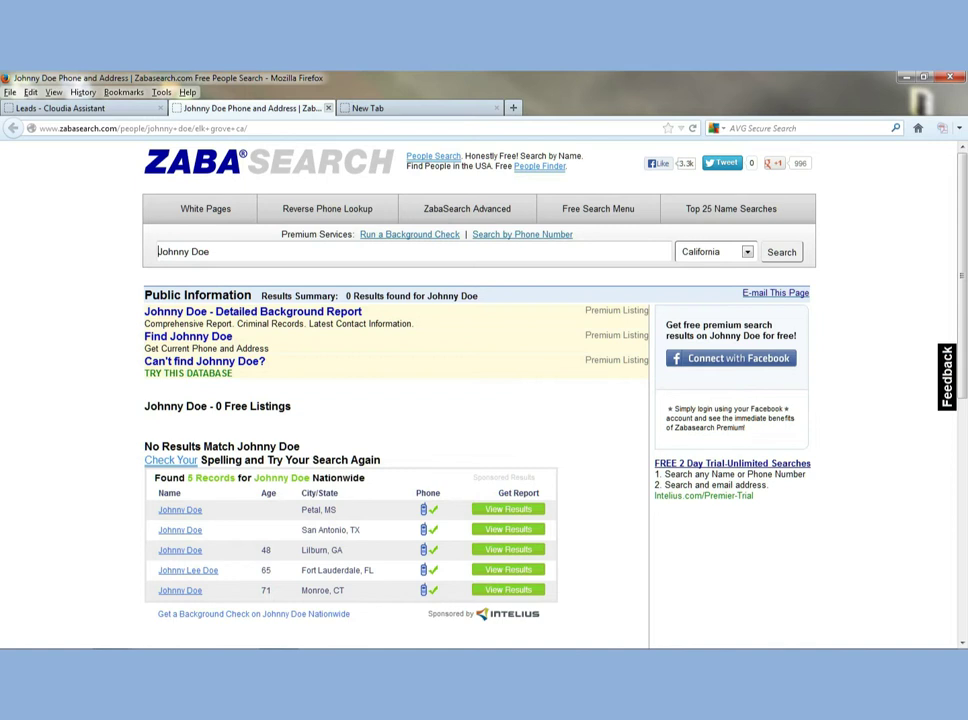
{"action": "mouse_move", "coordinate": [232, 588]}
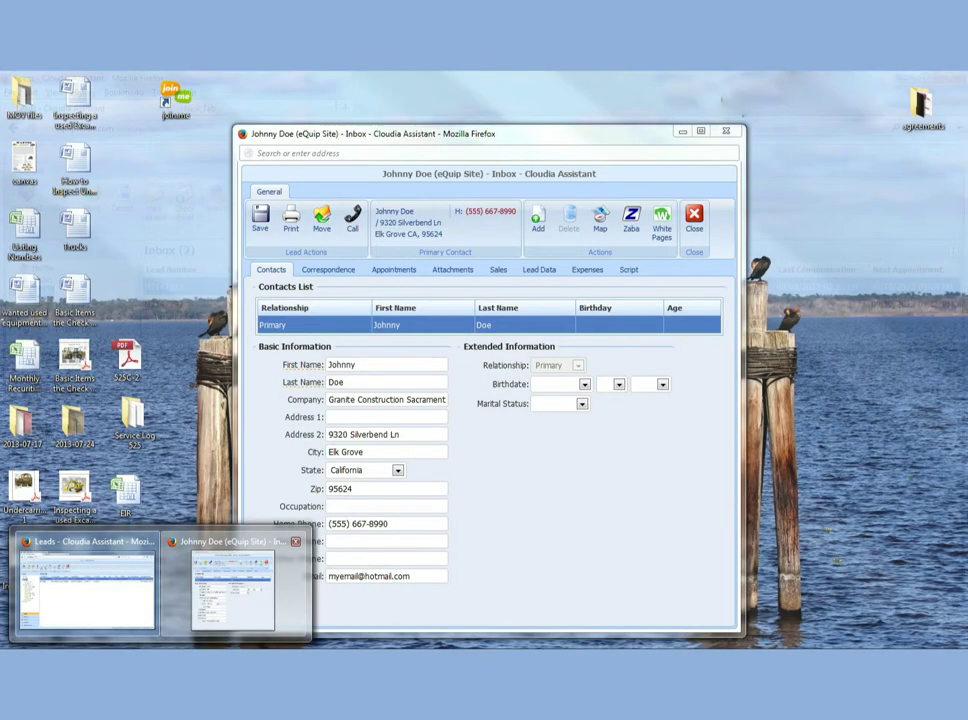
Verify the lead's Demo appointment on 09/10/2013 at 3:04 PM, discard a blank new appointment, and close the record
{"action": "left_click", "coordinate": [232, 590]}
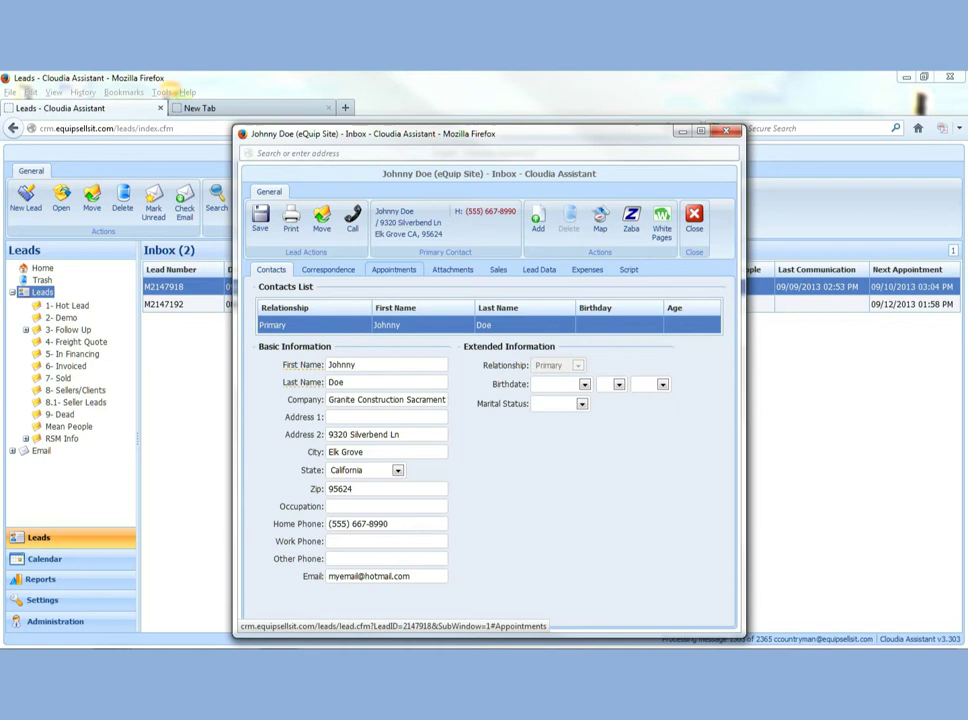
{"action": "left_click", "coordinate": [393, 269]}
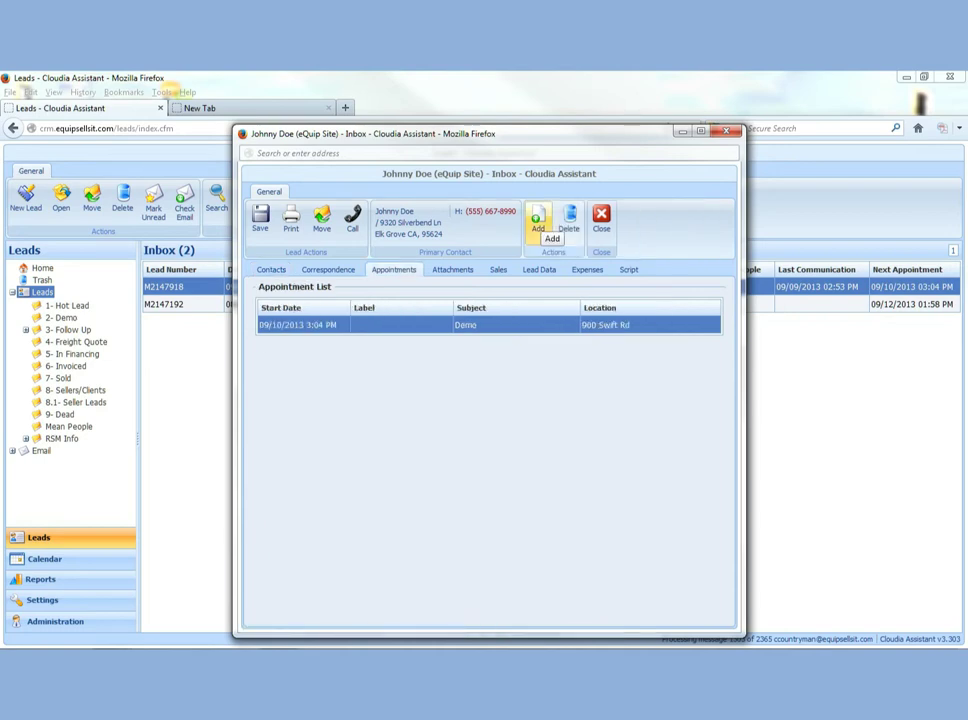
{"action": "left_click", "coordinate": [538, 222]}
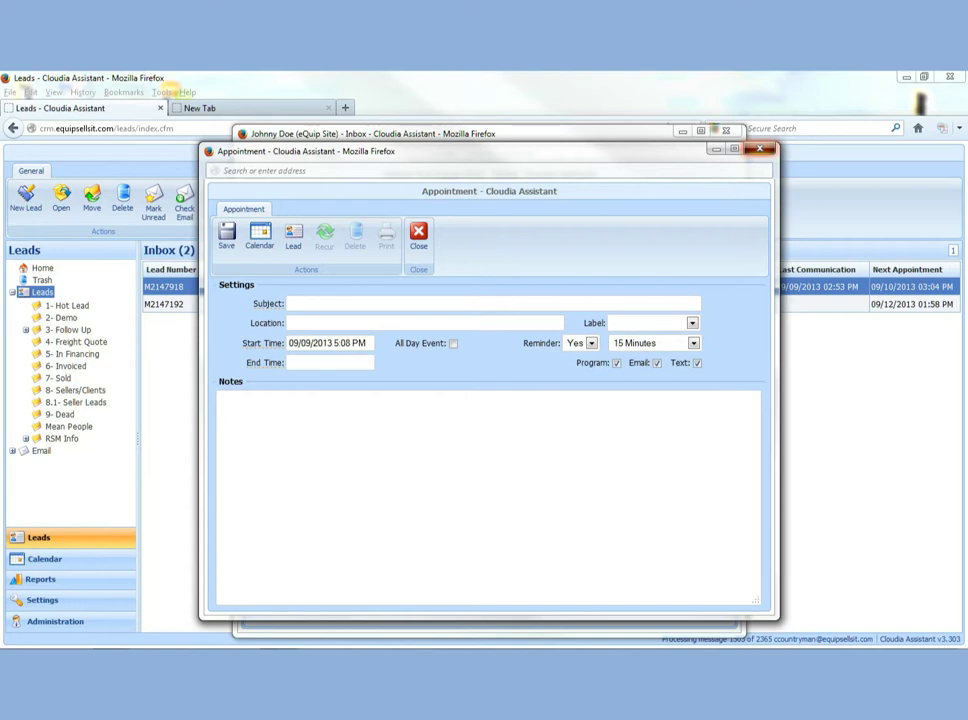
{"action": "left_click", "coordinate": [760, 149]}
{"action": "left_click", "coordinate": [726, 131]}
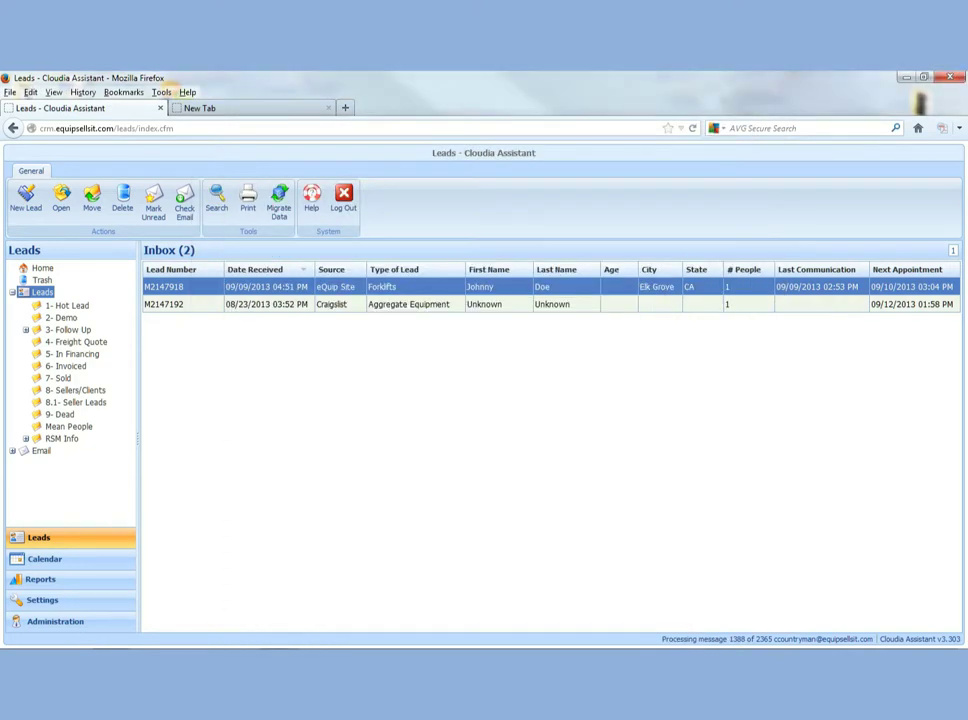
Select the Aggregate Equipment lead, the Forklifts lead, then Aggregate Equipment again so Forklifts shows as read
{"action": "left_click", "coordinate": [400, 304]}
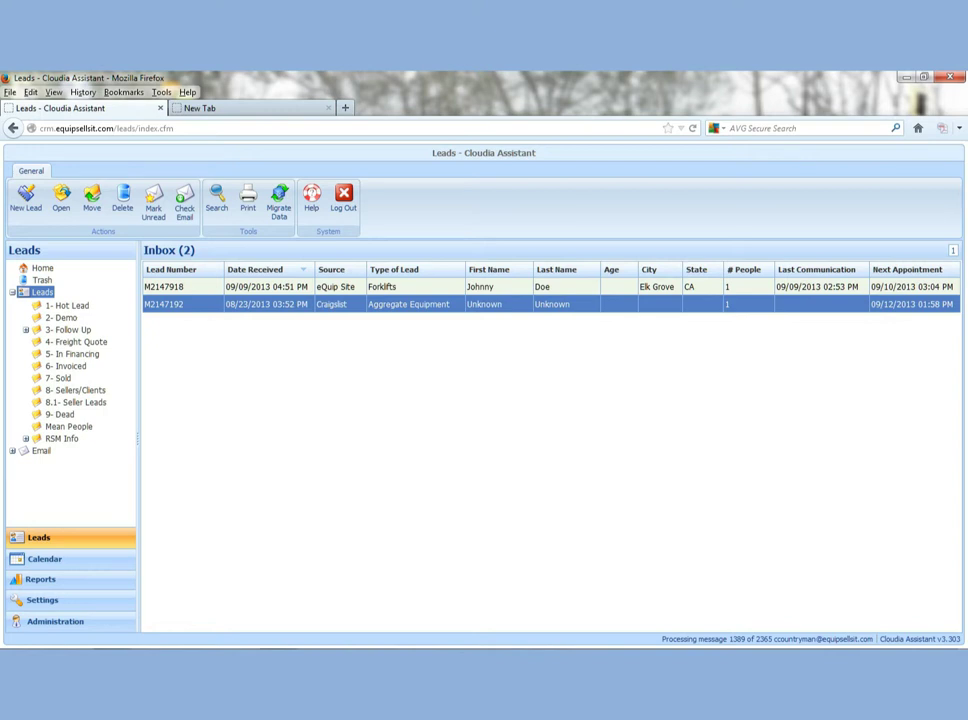
{"action": "left_click", "coordinate": [400, 287]}
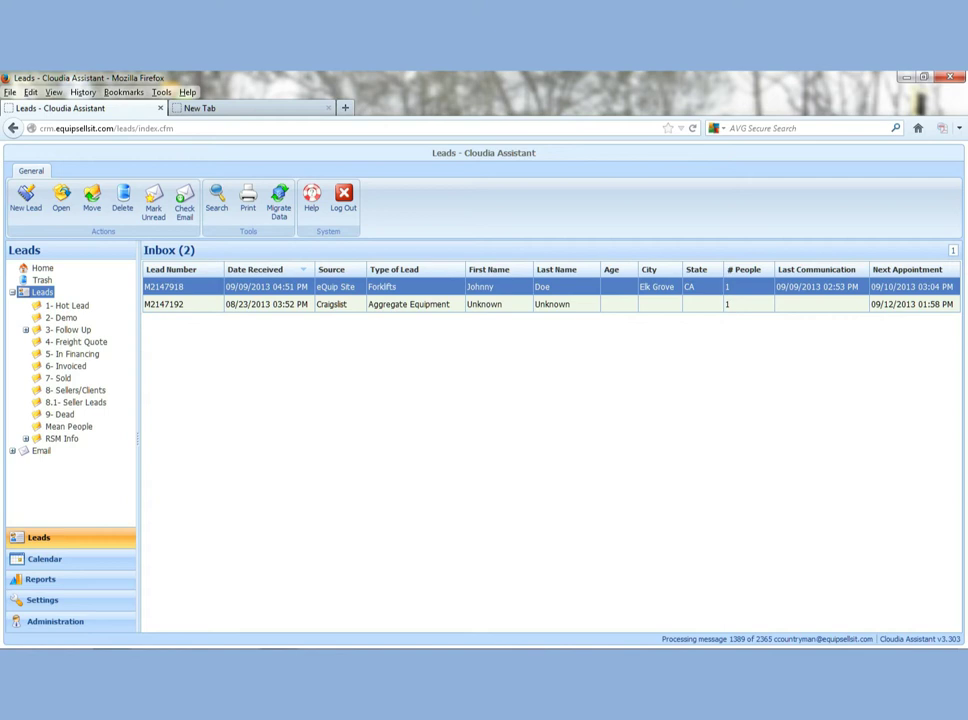
{"action": "left_click", "coordinate": [408, 304]}
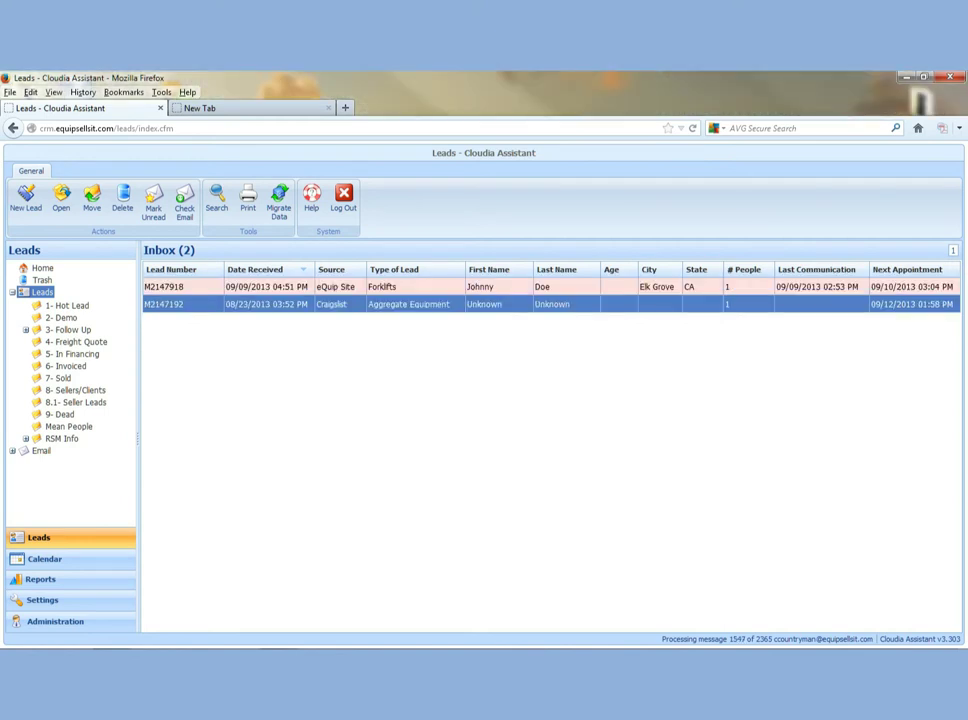